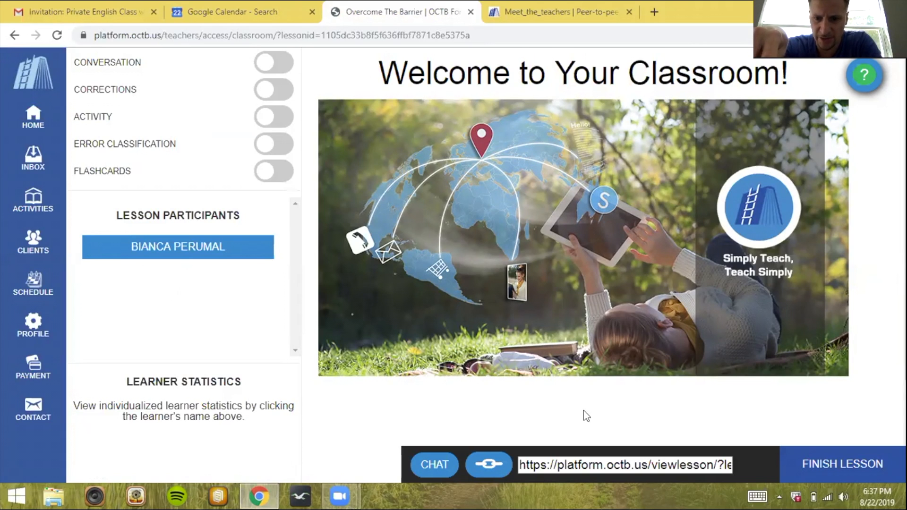
Select the full client link of the lesson and open its address in a new browser tab.
drag(561, 464, 742, 475)
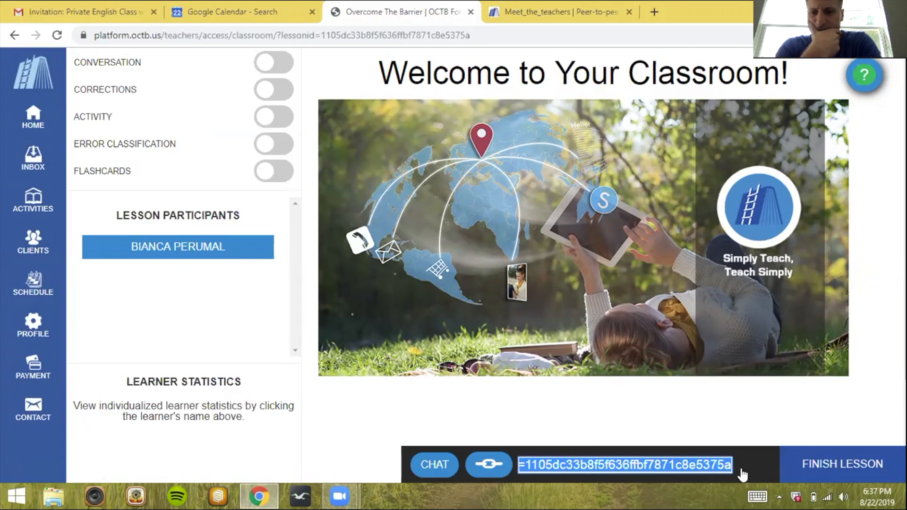
click(680, 461)
double_click(685, 465)
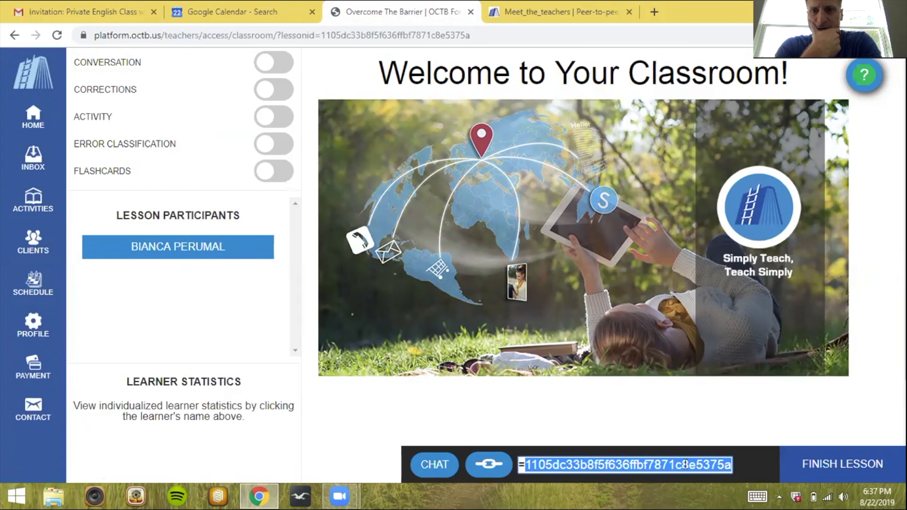
click(699, 465)
drag(724, 464, 476, 468)
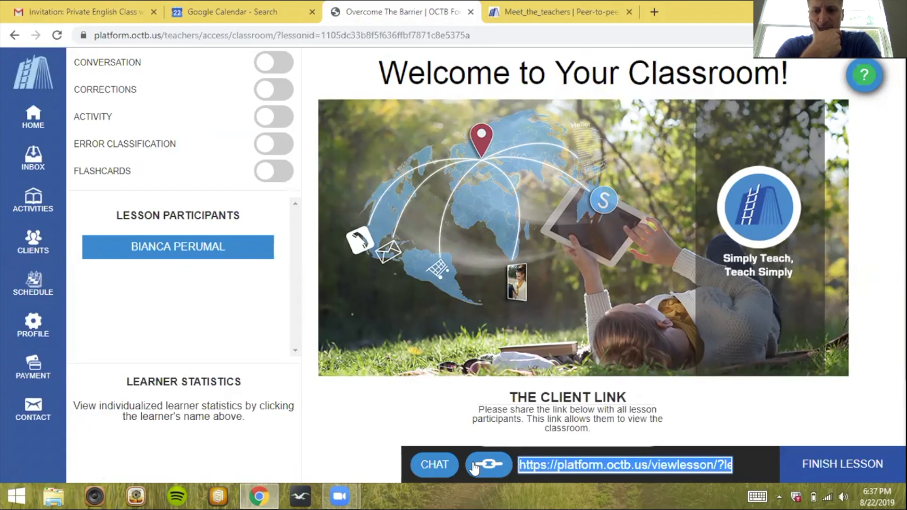
click(541, 464)
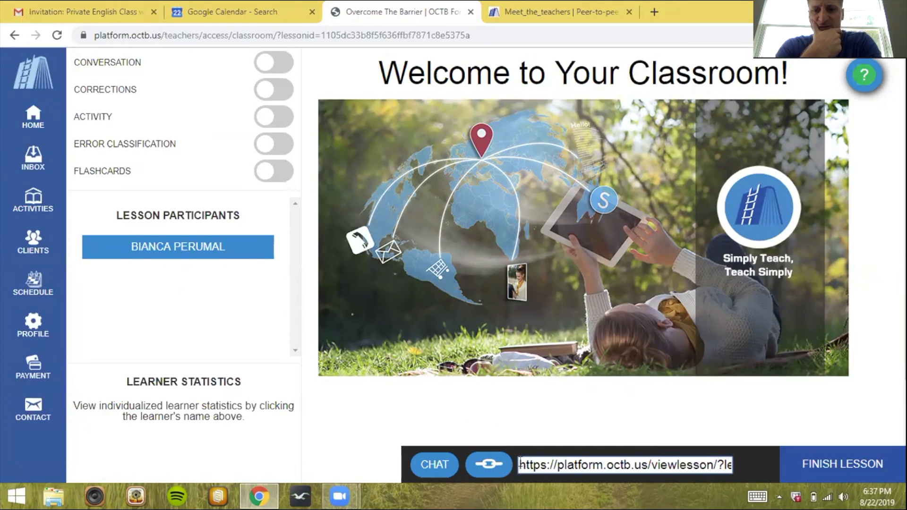
drag(519, 464, 736, 470)
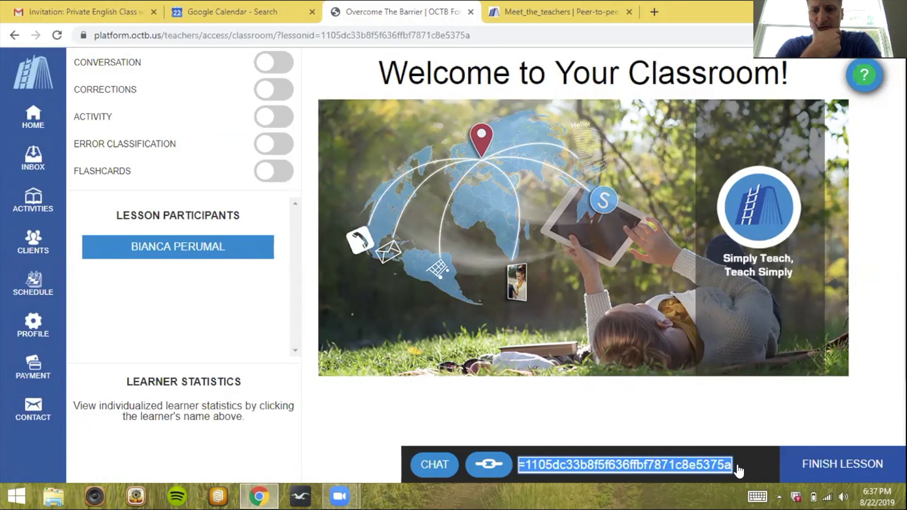
right_click(656, 456)
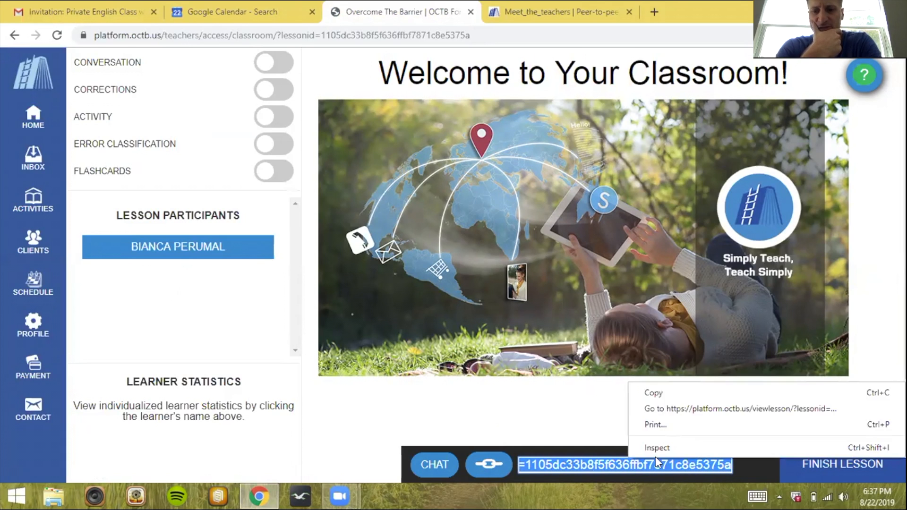
click(649, 404)
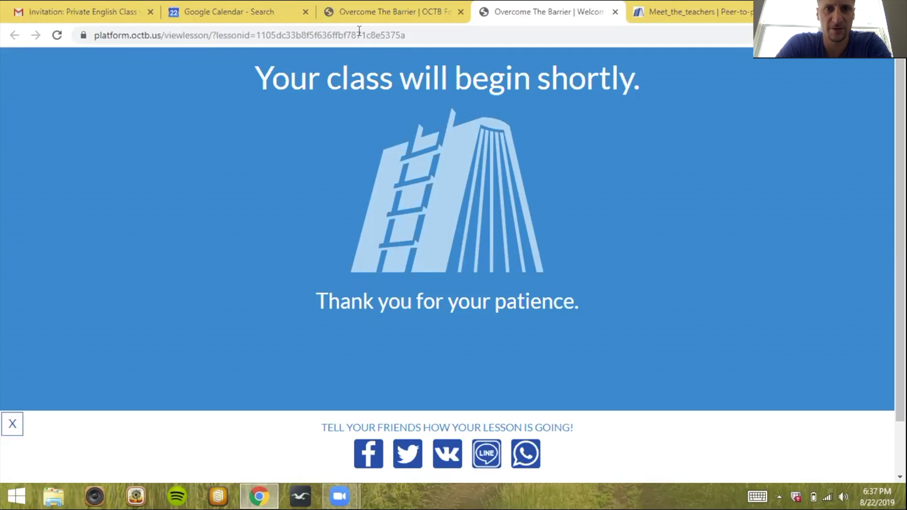
Return to the teacher classroom page and turn on Conversation mode.
key(ctrl+shift+Tab)
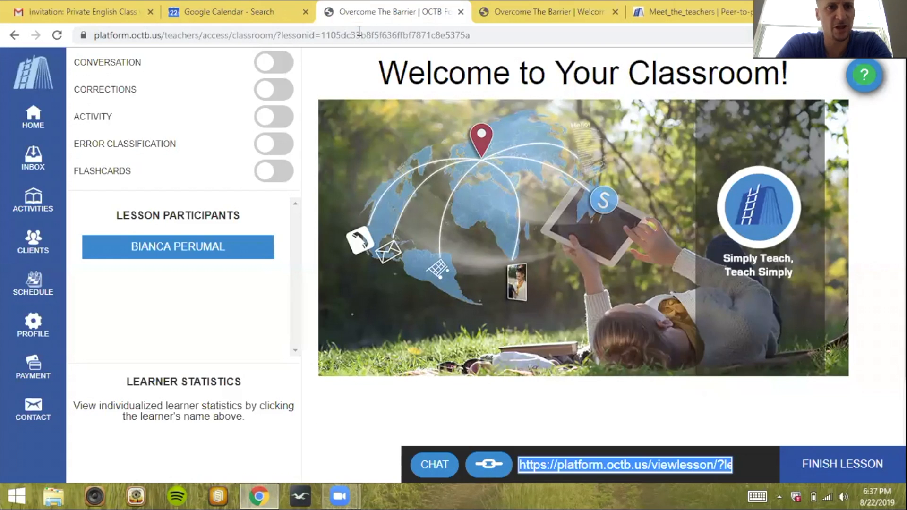
click(504, 410)
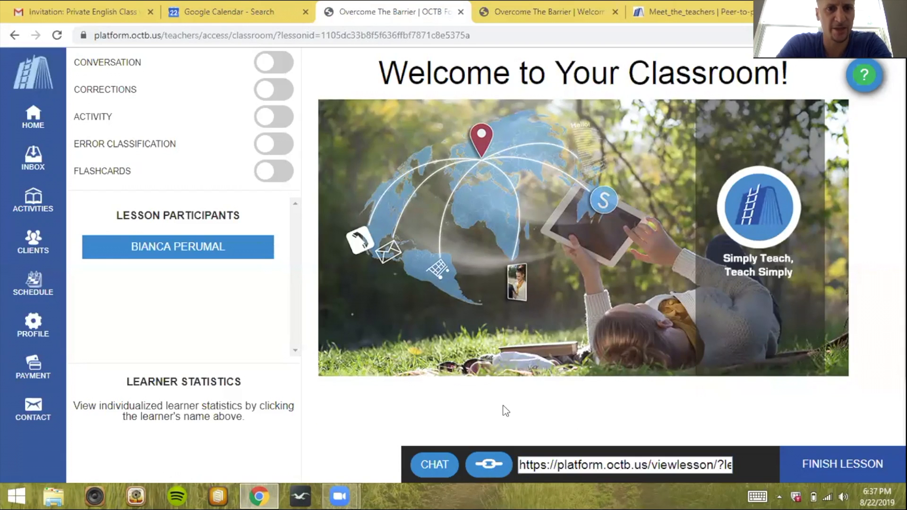
click(265, 70)
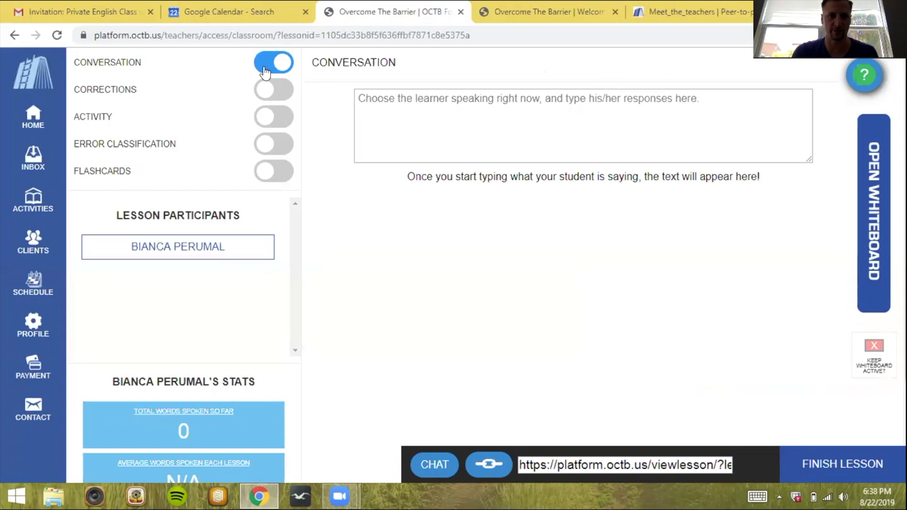
Submit the learner's spoken response in the conversation: "hello my name", the speaker's first name, and "I from Russia".
click(442, 146)
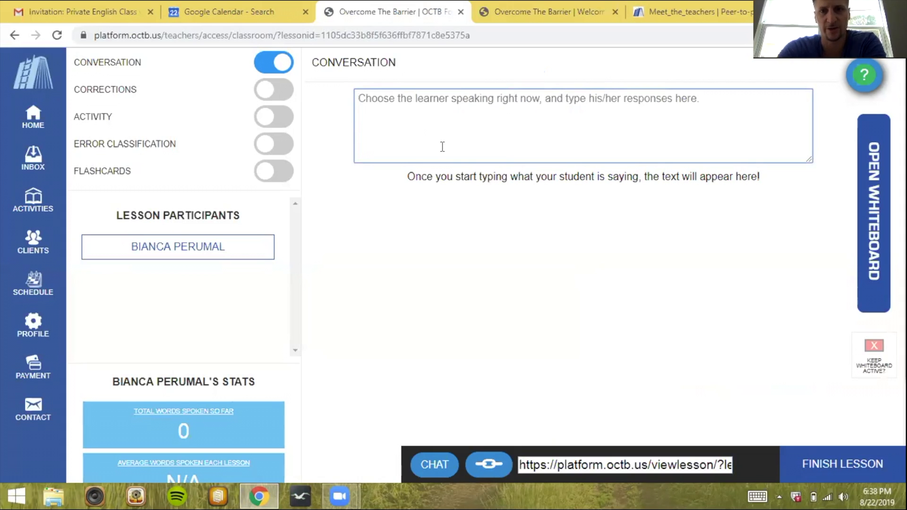
text(h)
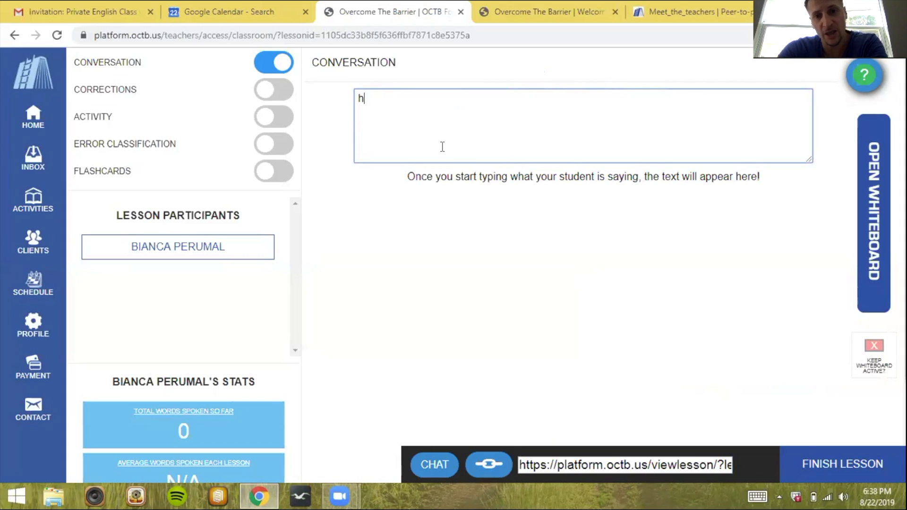
text(ello my name)
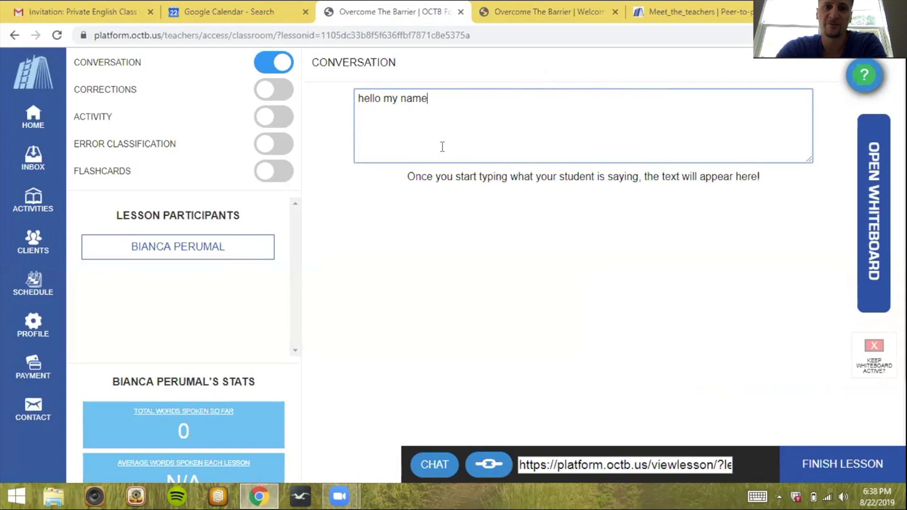
text( vladimir )
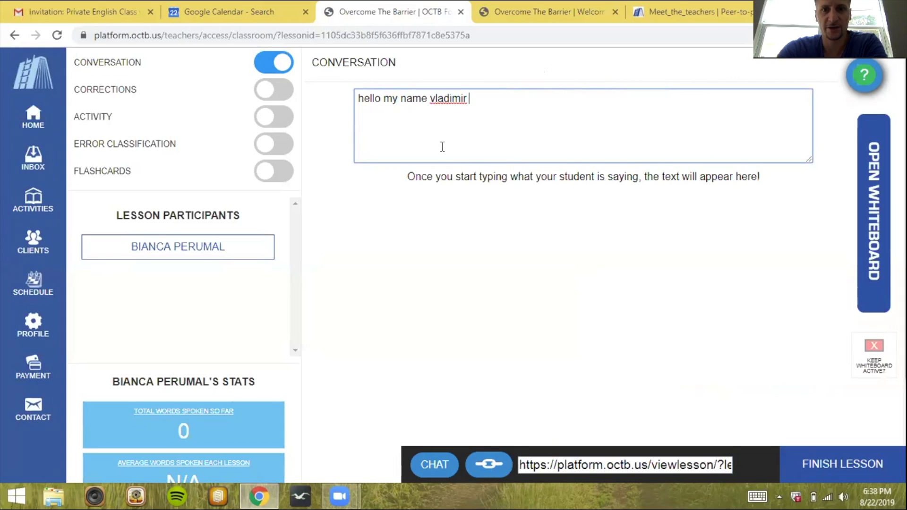
text(I )
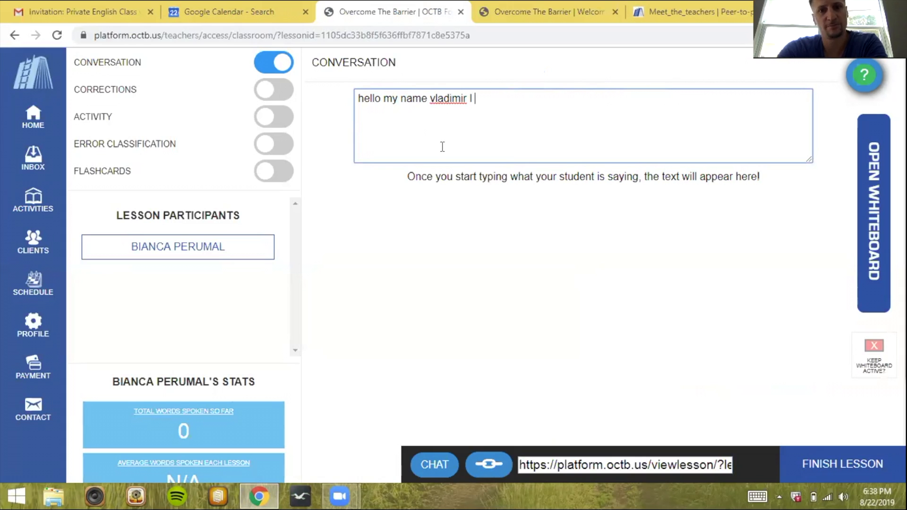
text(from )
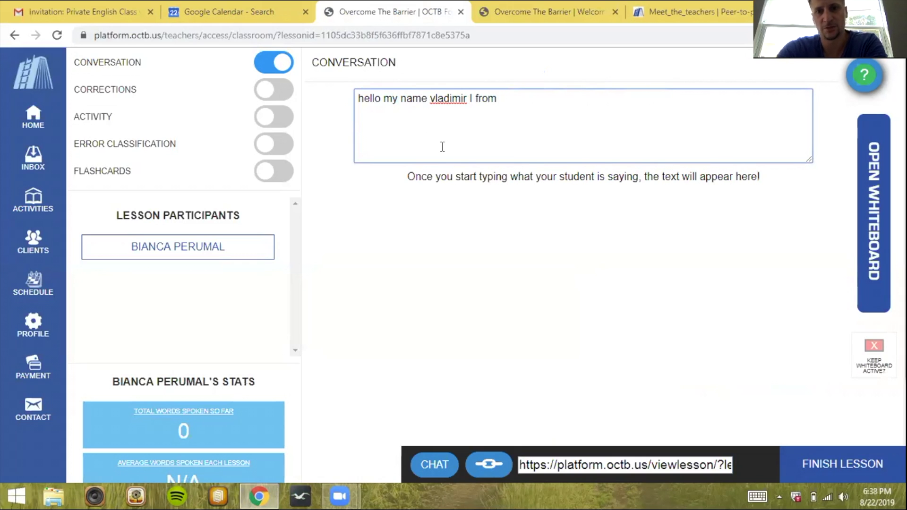
text(Russia)
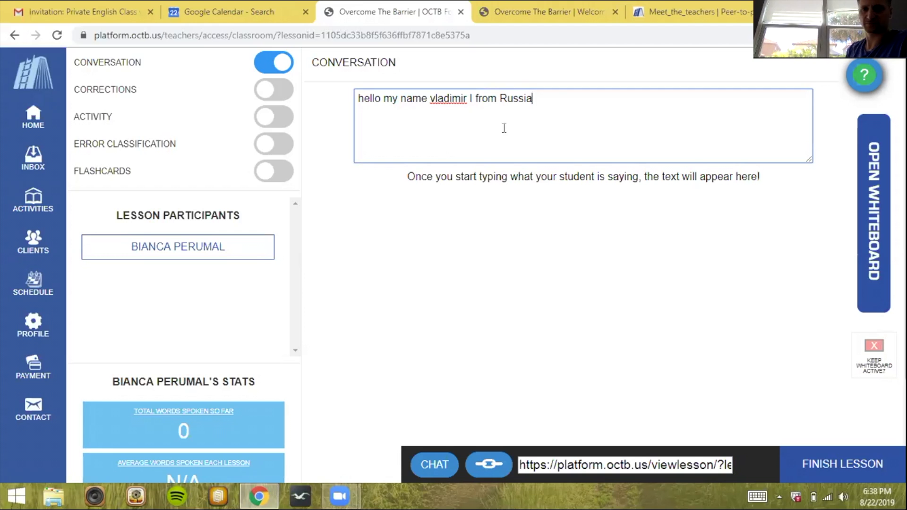
drag(555, 114, 348, 93)
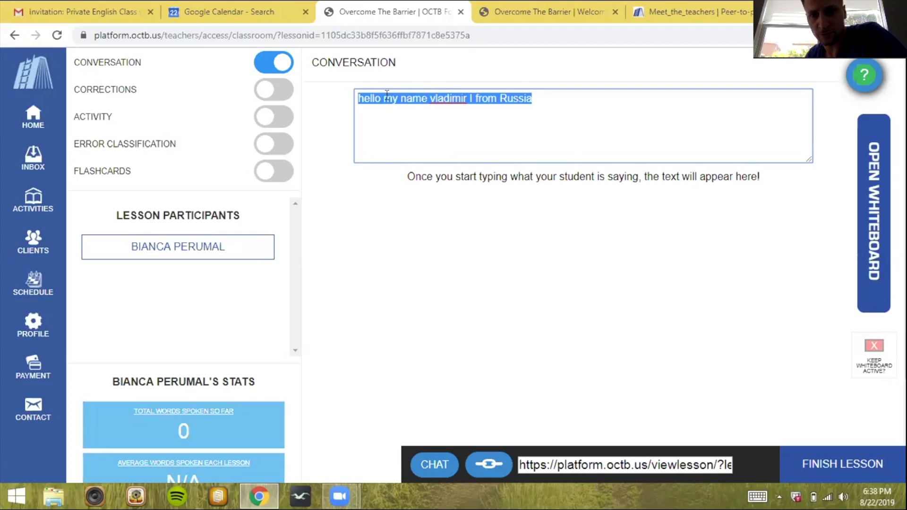
click(575, 98)
key(Return)
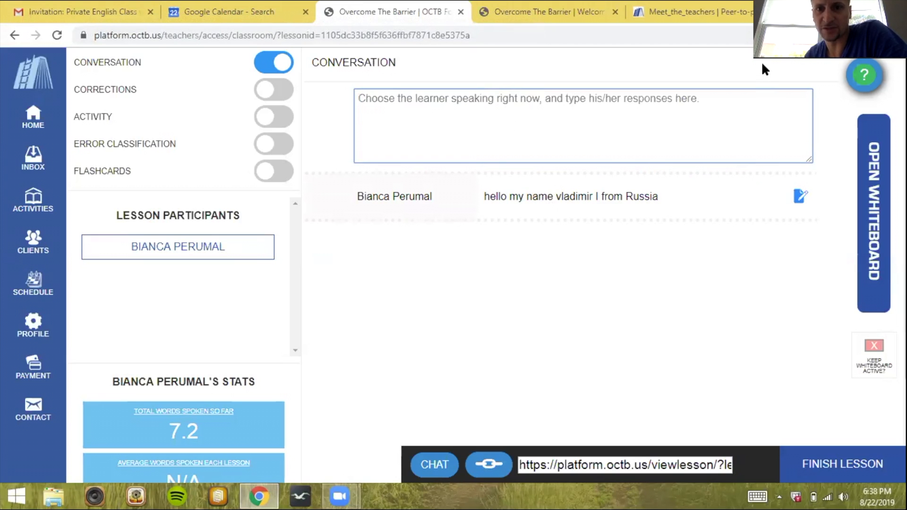
Check the conversation on the client's lesson page, and switch the teacher classroom to Corrections mode.
click(555, 9)
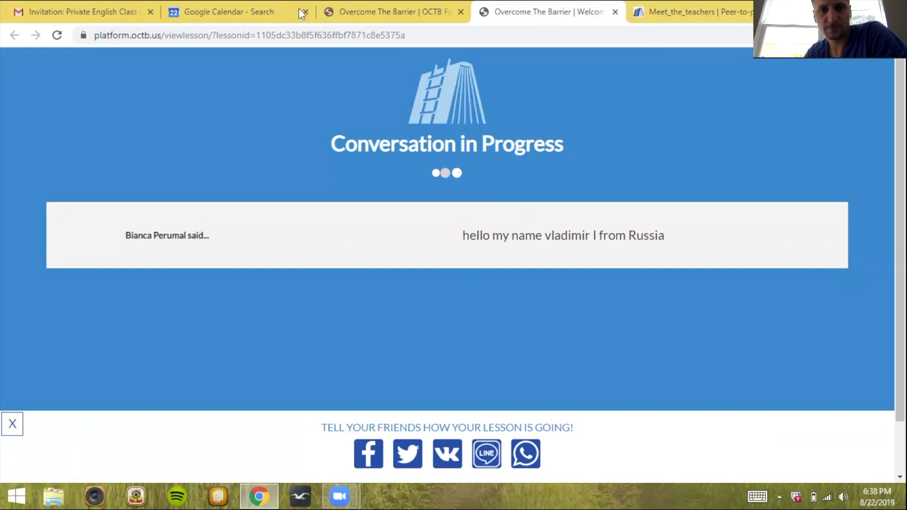
click(362, 9)
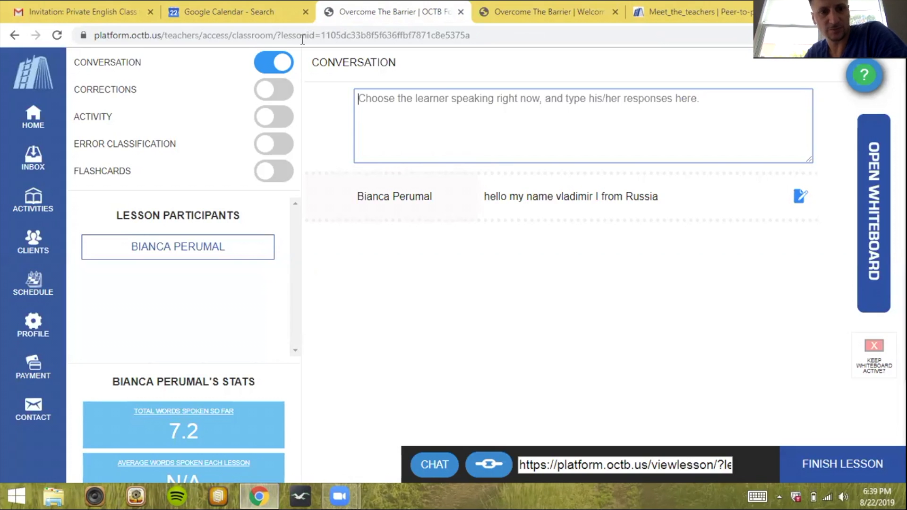
click(278, 97)
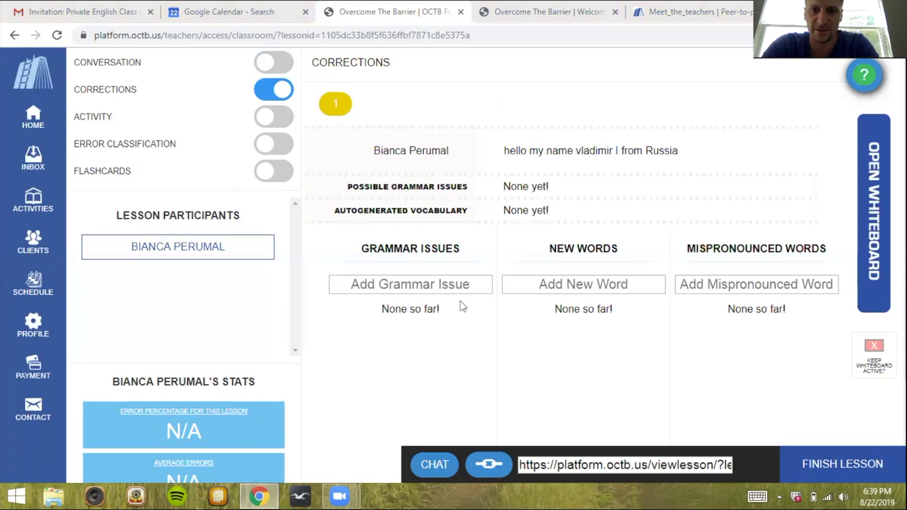
click(540, 144)
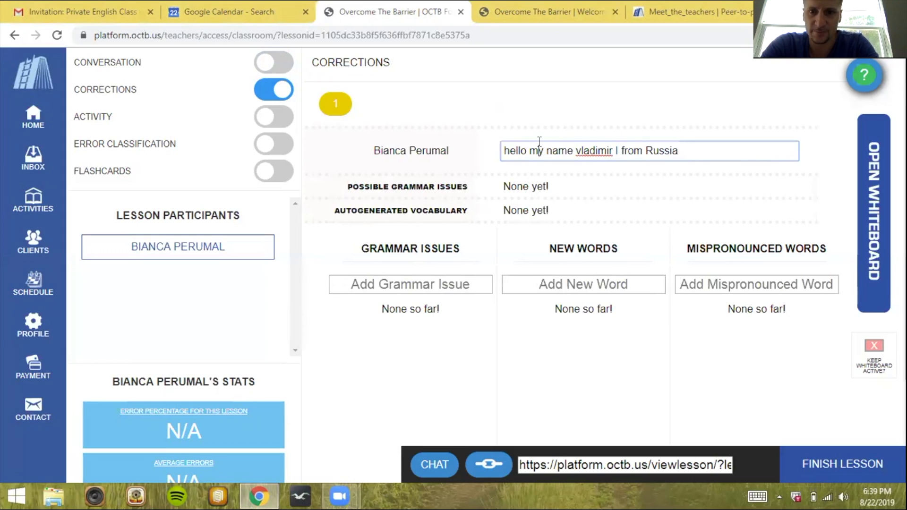
click(571, 150)
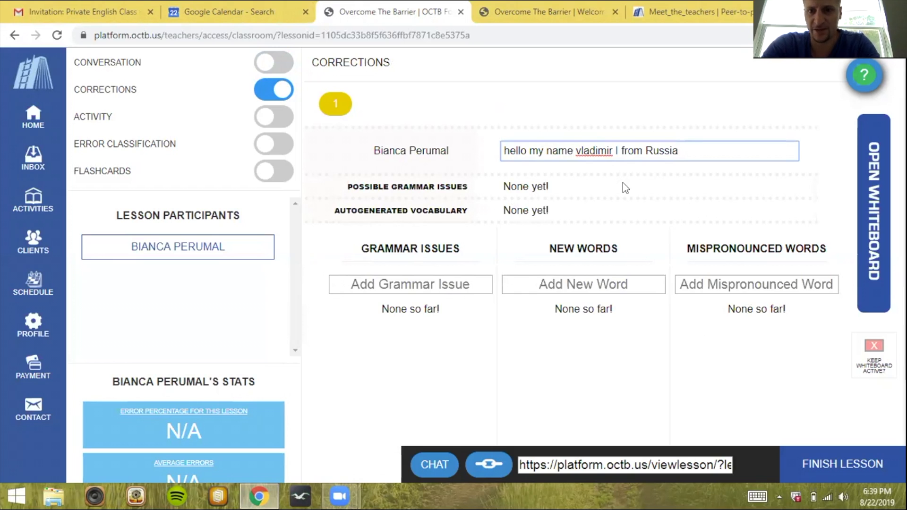
text(is)
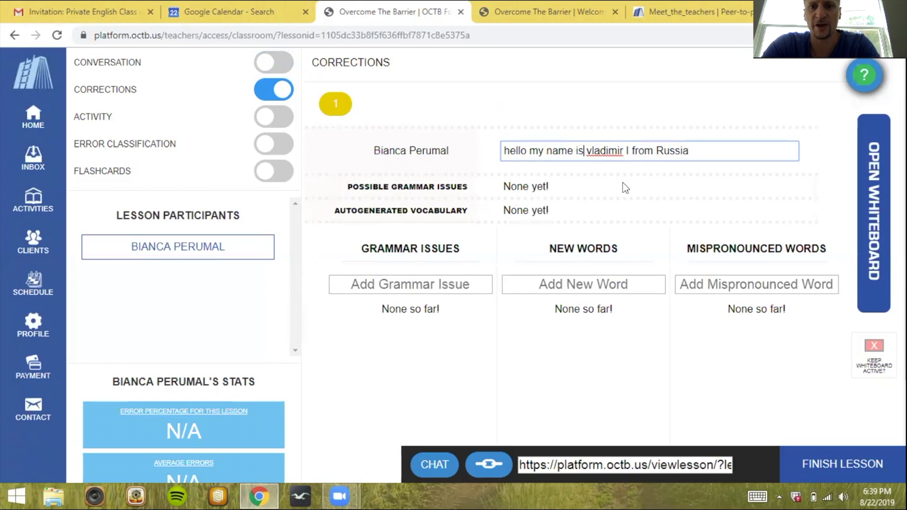
key(BackSpace)
key(BackSpace)
key(BackSpace)
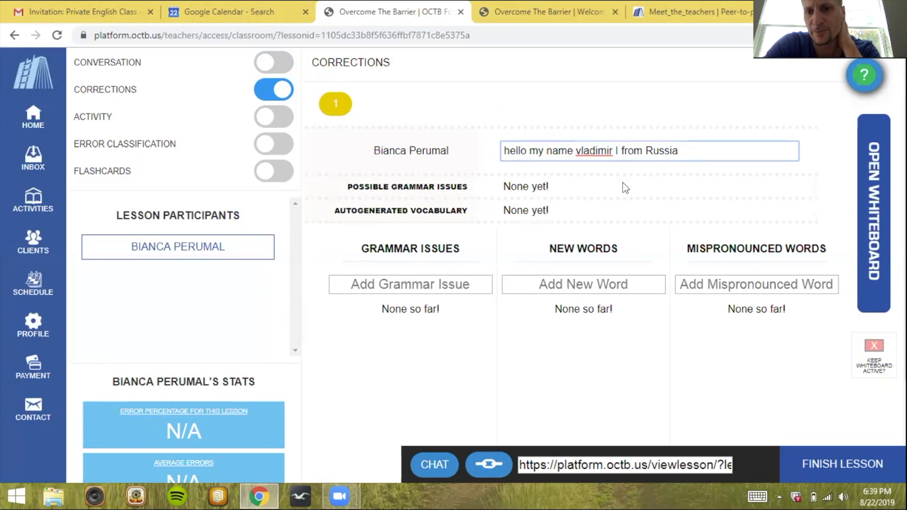
key(Return)
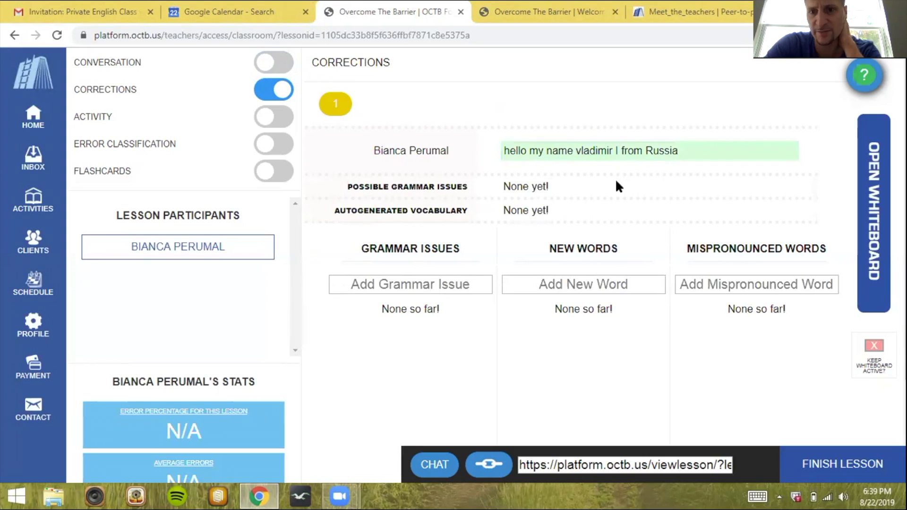
Correct the learner's sentence by inserting "[is]" in square brackets after "name" and save it.
click(571, 156)
text(()
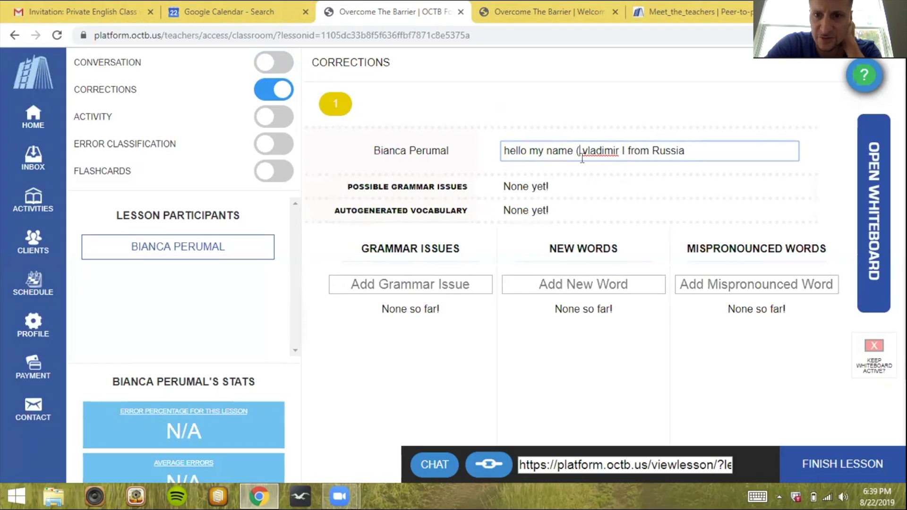
key(BackSpace)
text([)
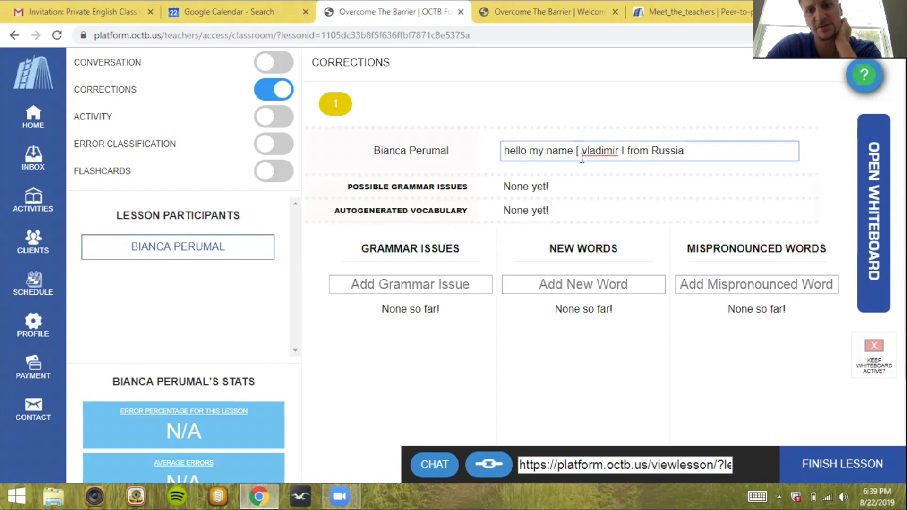
text(is])
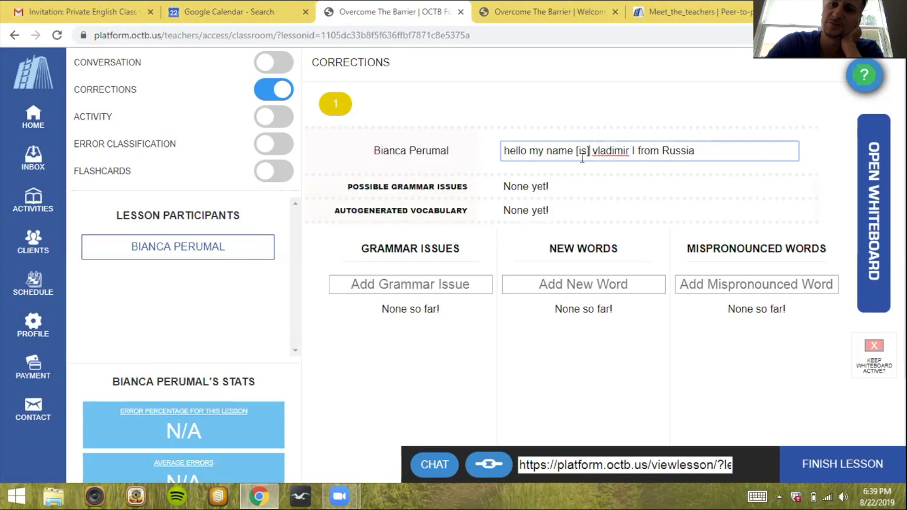
key(Return)
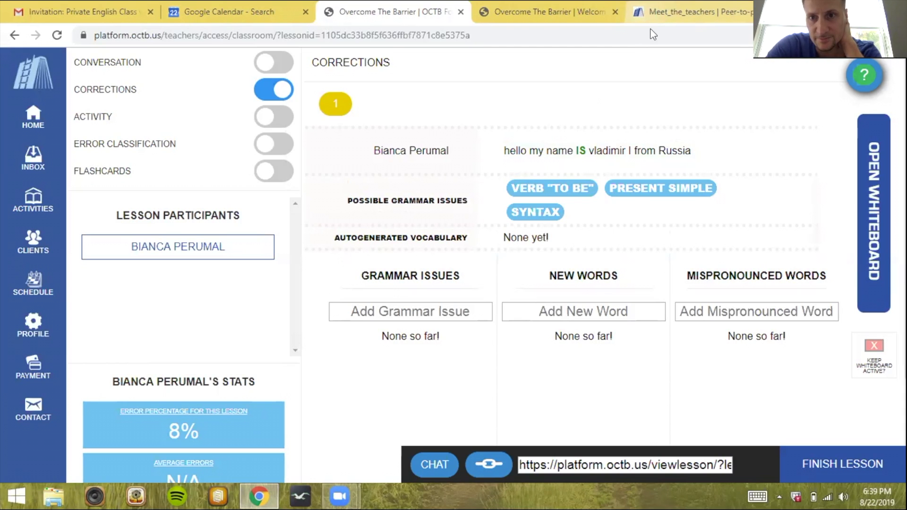
View the corrected sentence on the client's lesson page and return to the teacher classroom.
click(671, 12)
click(555, 13)
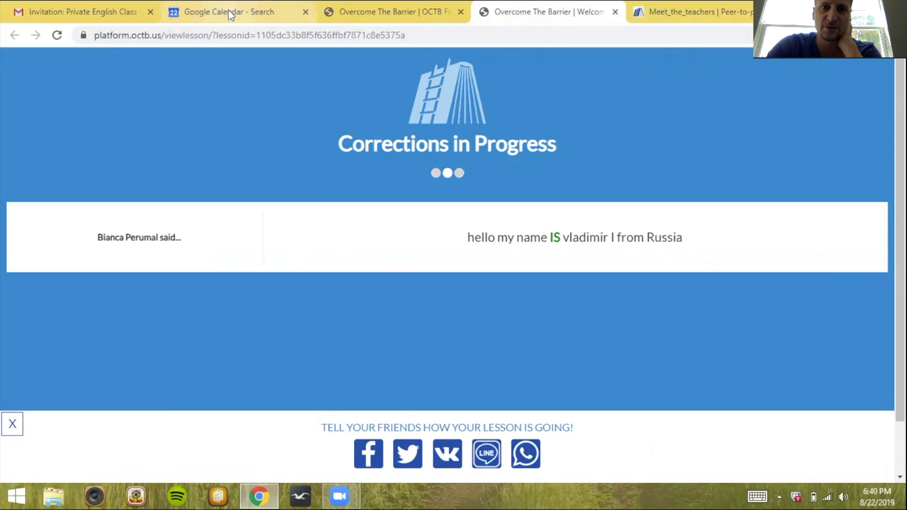
click(352, 11)
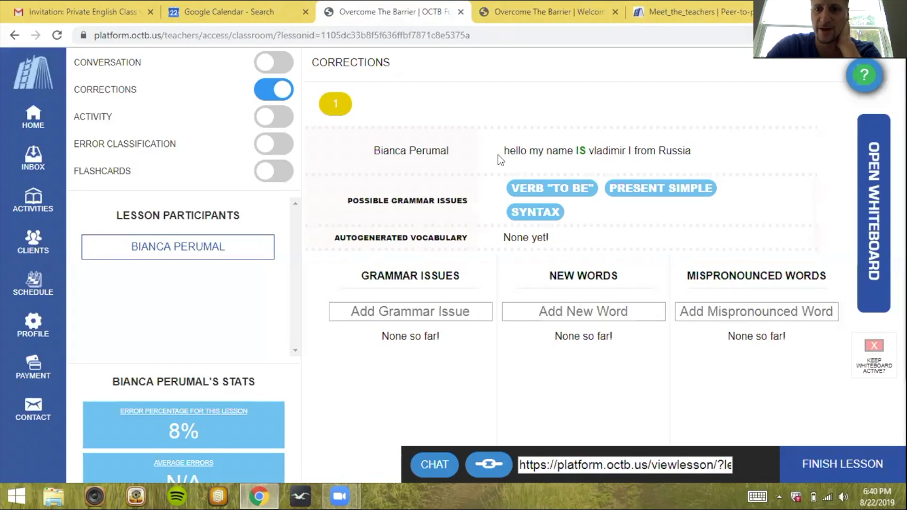
Correct the learner's sentence further by inserting "[am]" in square brackets between "I" and "from Russia", and save it.
click(612, 149)
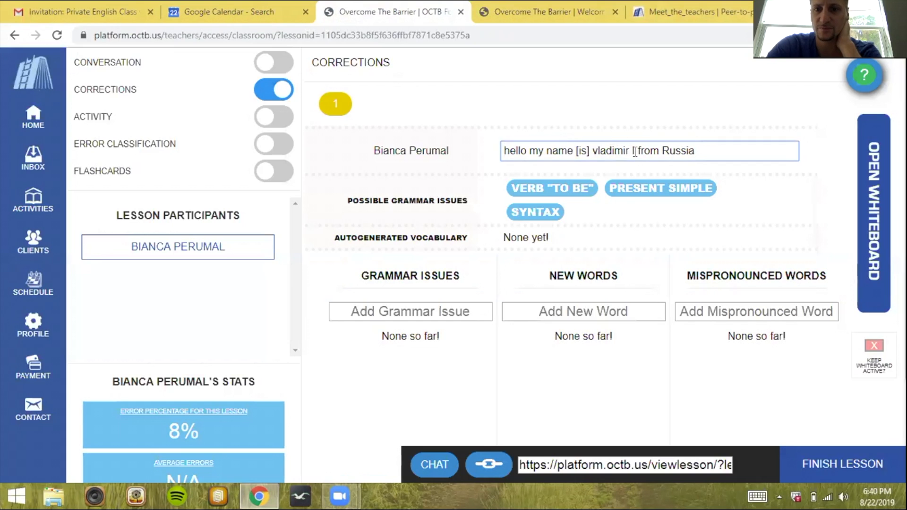
click(635, 150)
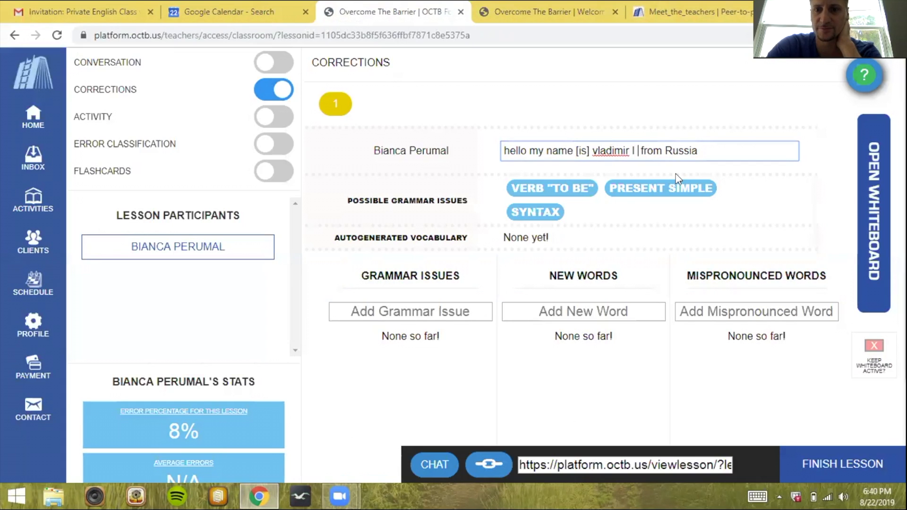
text([am )
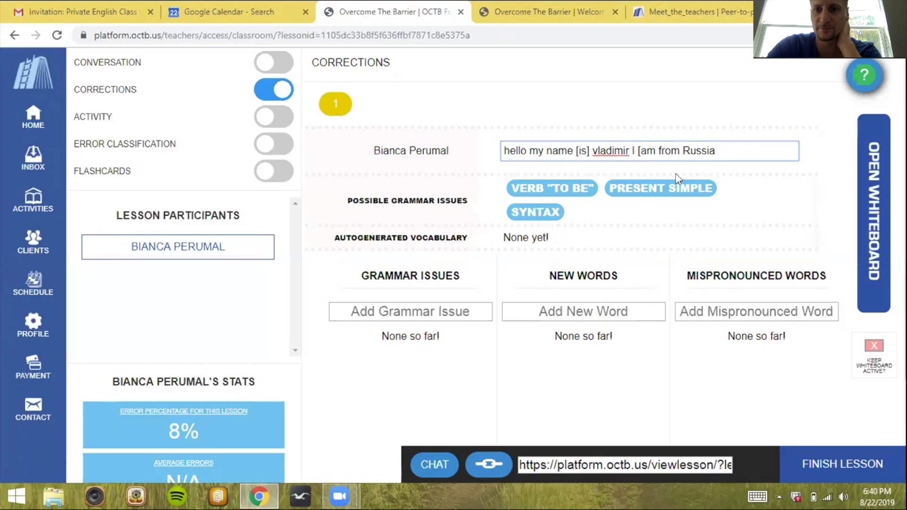
text(])
key(Return)
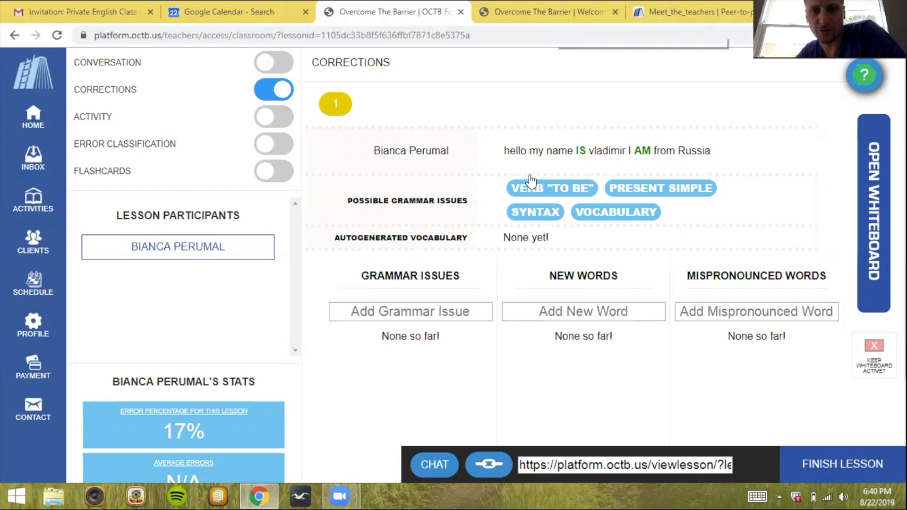
Add the suggested grammar issues Verb "To Be" and Present Simple to the correction, and check them on the client's lesson page.
click(555, 191)
click(652, 194)
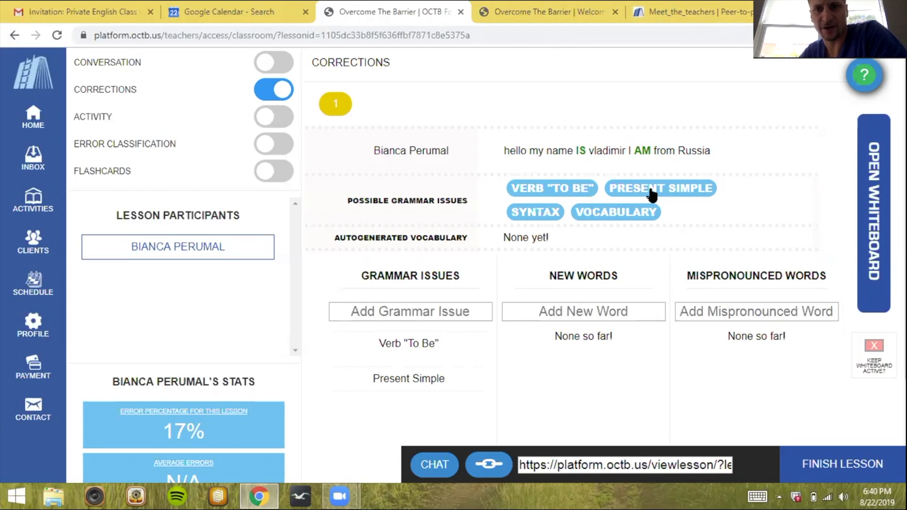
click(569, 6)
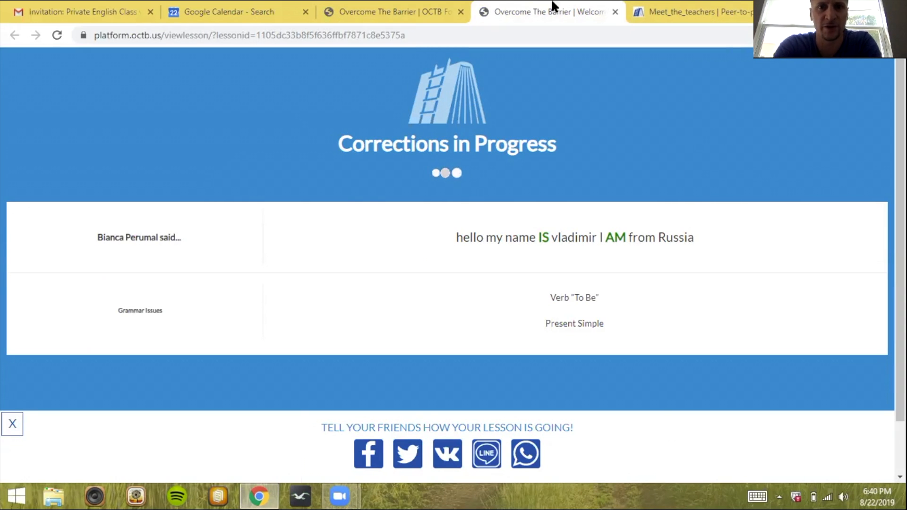
click(353, 10)
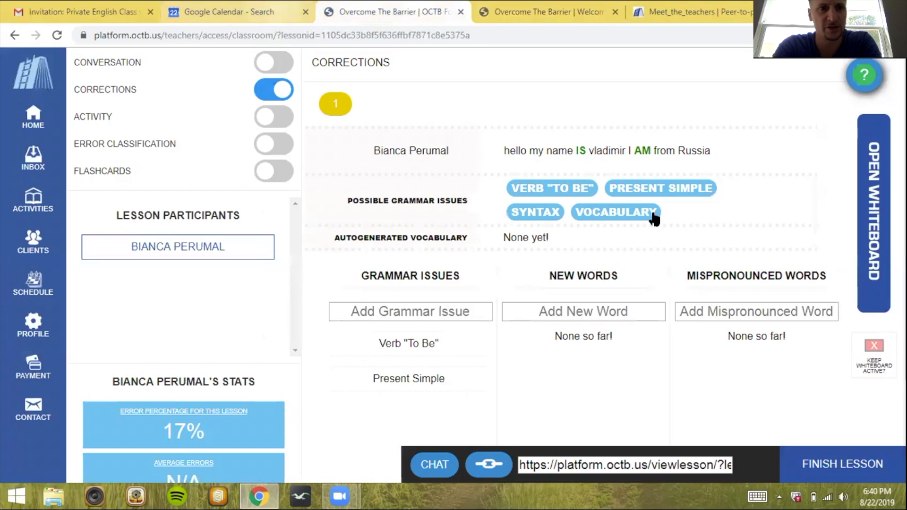
Switch the teacher classroom from Corrections back to Conversation mode.
click(569, 144)
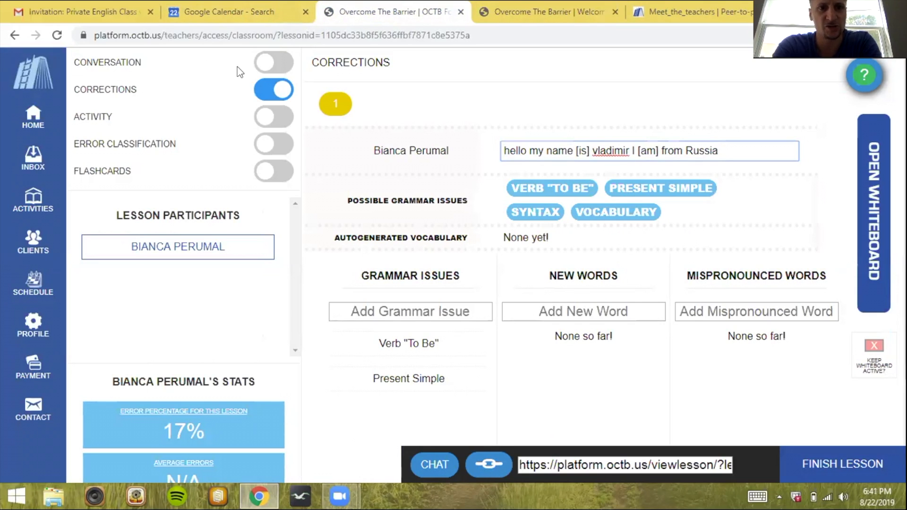
click(267, 60)
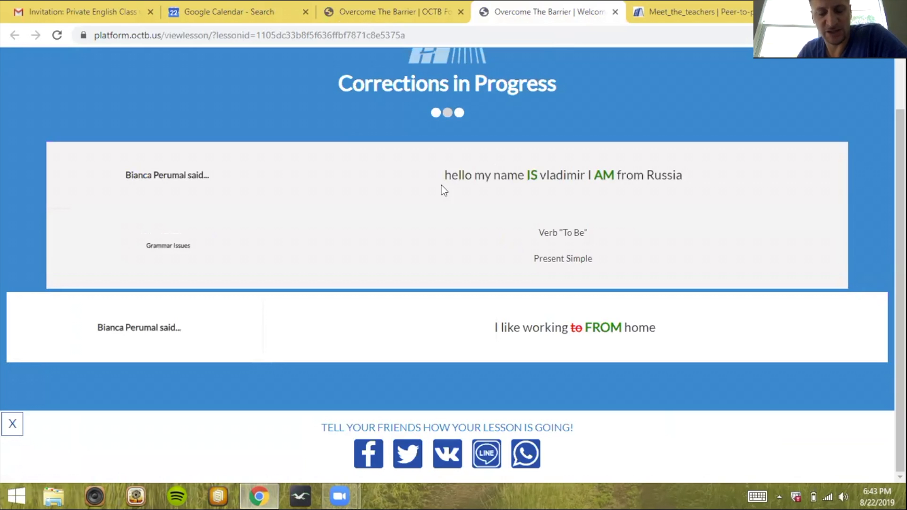
Return to the teacher classroom and remove the autogenerated Preposition (Of/From) grammar issue from the second sentence's correction.
click(415, 6)
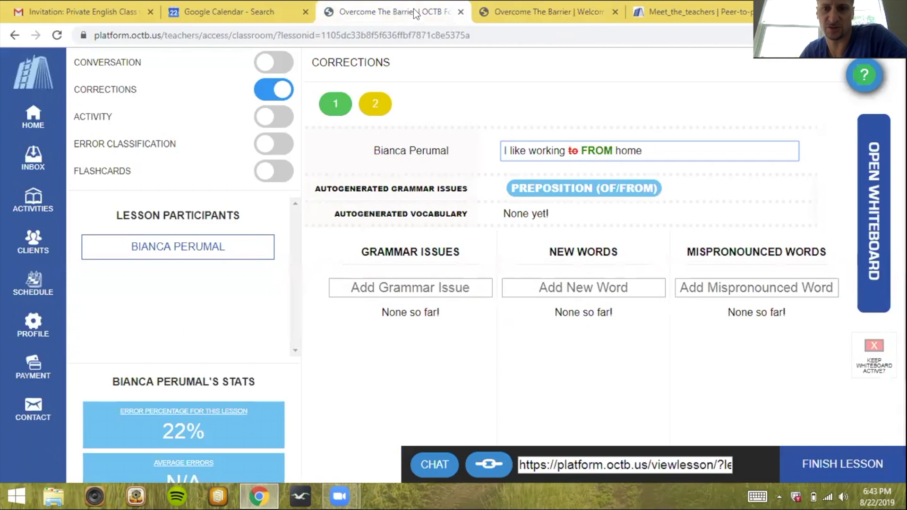
click(530, 195)
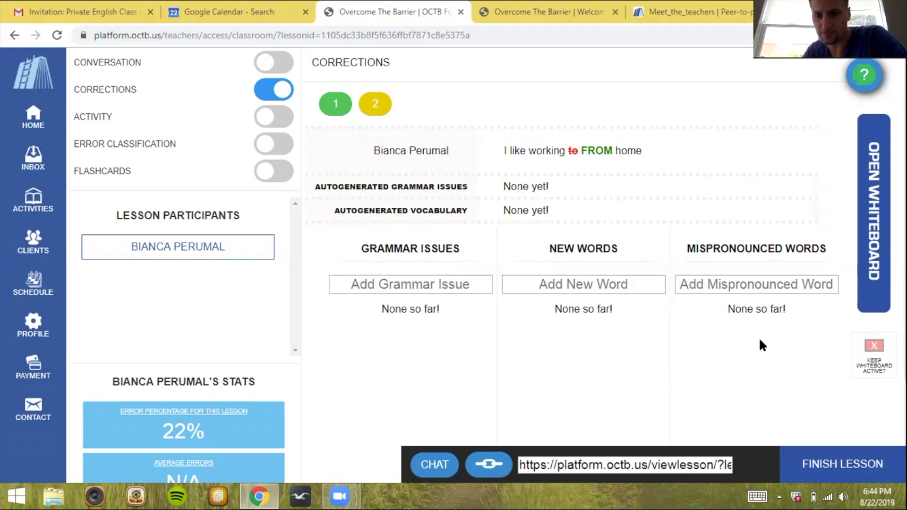
Finish the lesson, rating it Great and marking the learner as present for All of it.
click(829, 468)
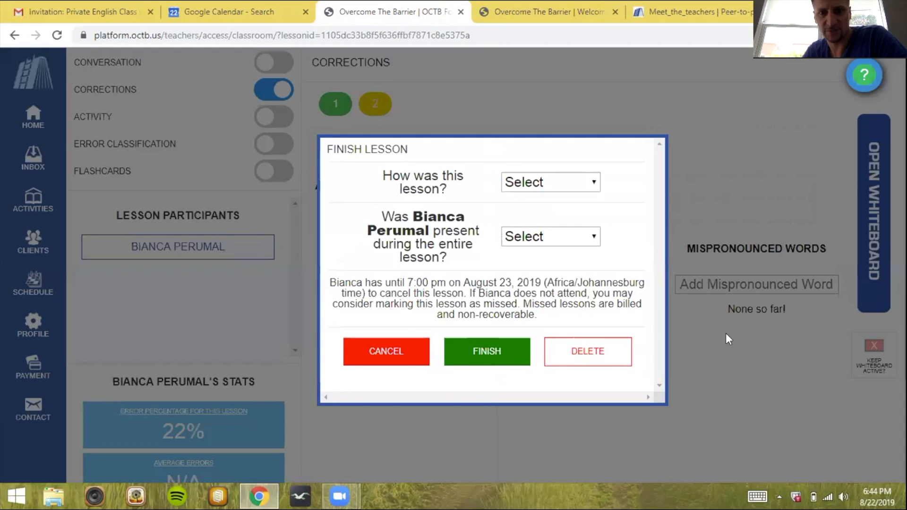
click(517, 187)
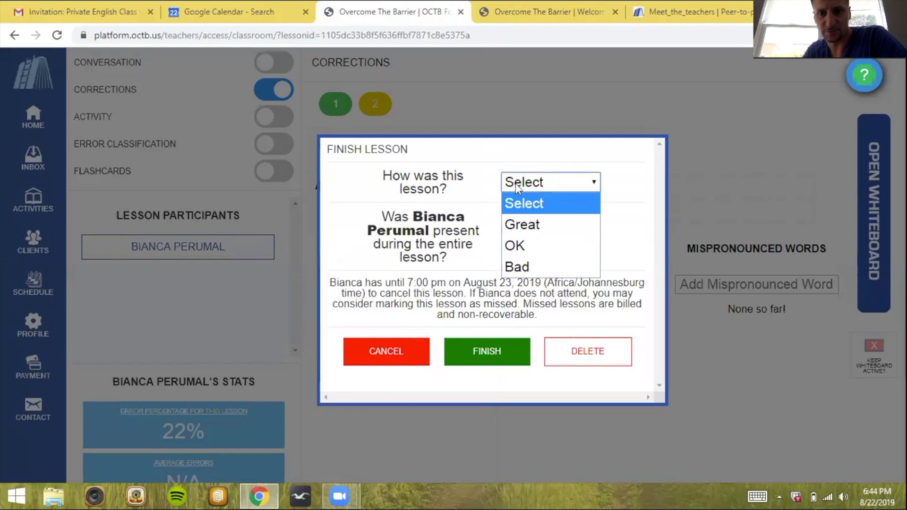
click(521, 223)
click(523, 238)
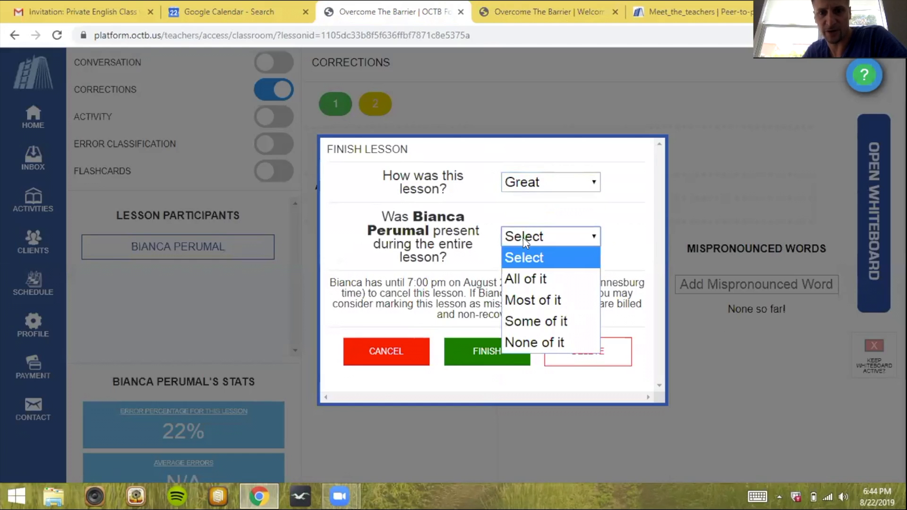
click(522, 278)
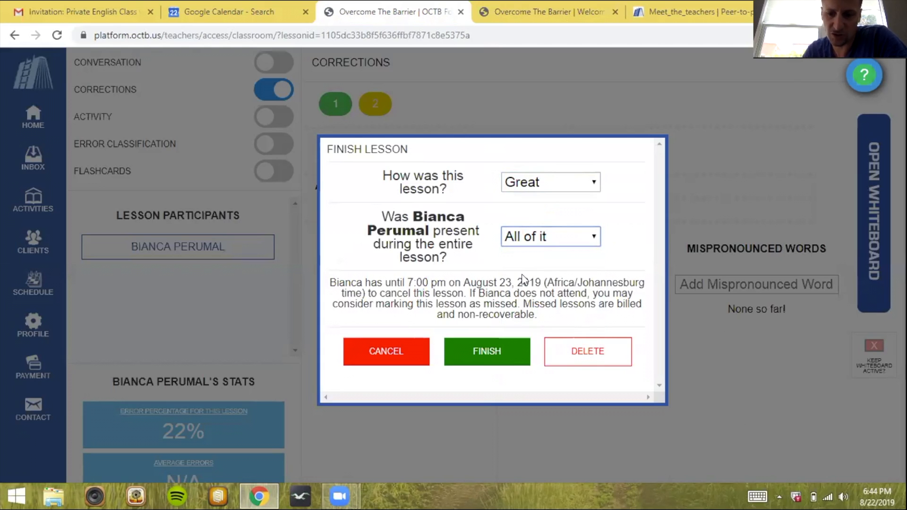
click(490, 350)
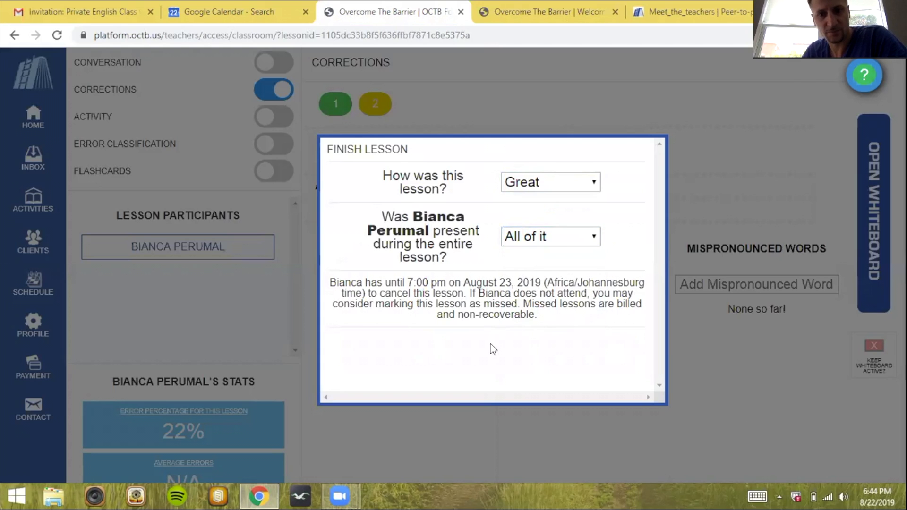